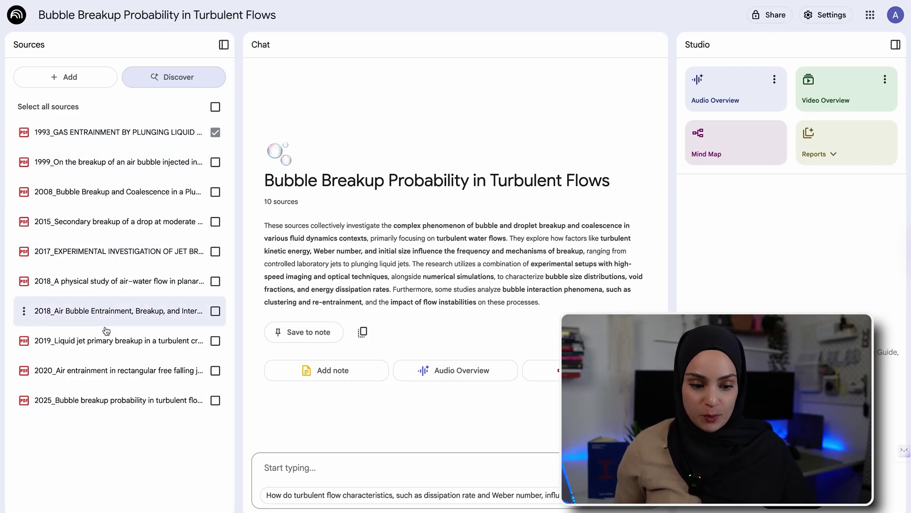
# Step: Search Discover sources for "bubble size distributions in liquid plunging jets"
pyautogui.click(163, 78)
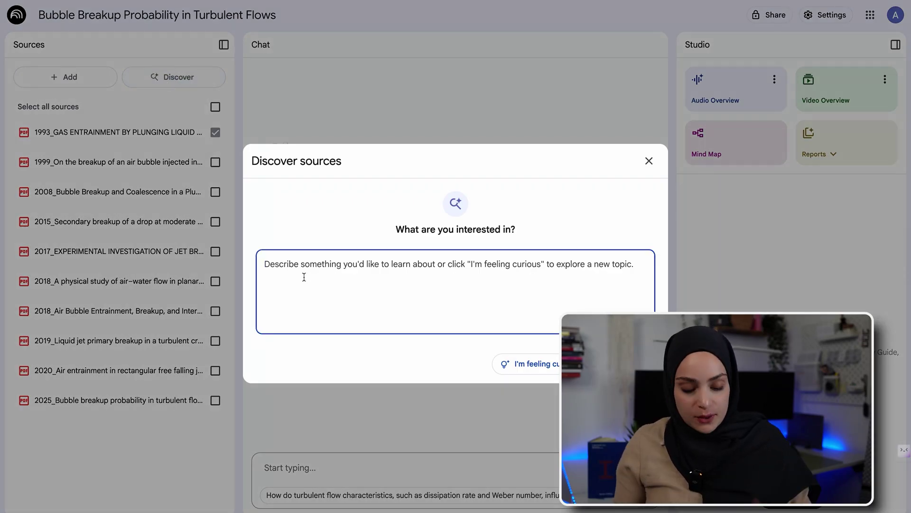
pyautogui.write('b')
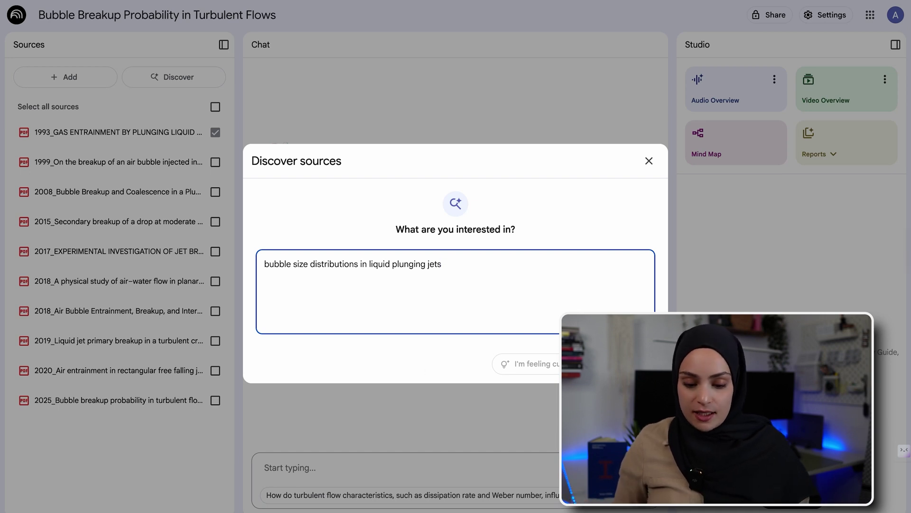
pyautogui.press('Return')
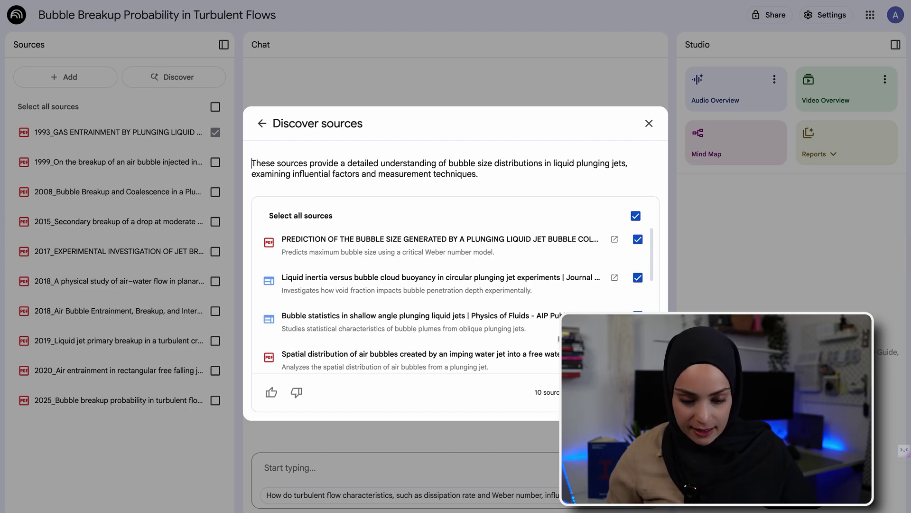
# Step: Review the discovered sources and import only the paper on predicting bubble size generated by a plunging liquid jet bubble column
pyautogui.scroll(-5, 487, 313)
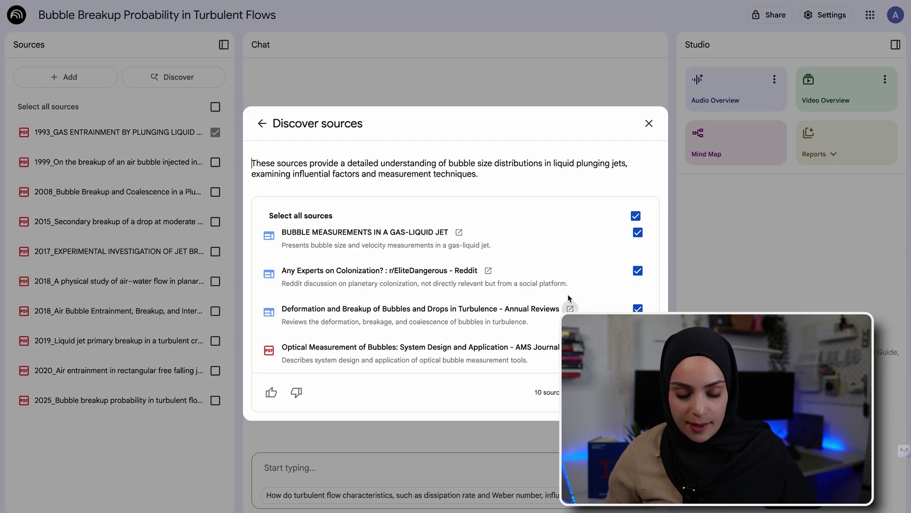
pyautogui.scroll(5, 531, 314)
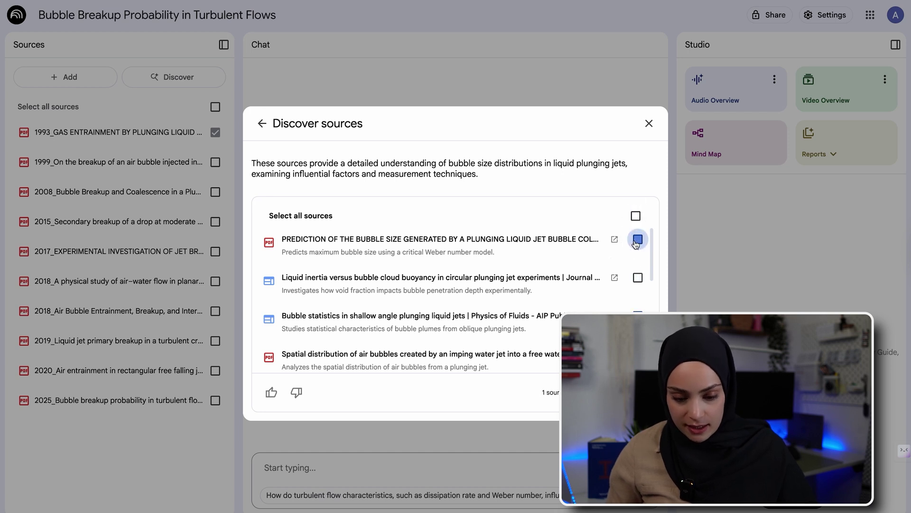
pyautogui.click(629, 393)
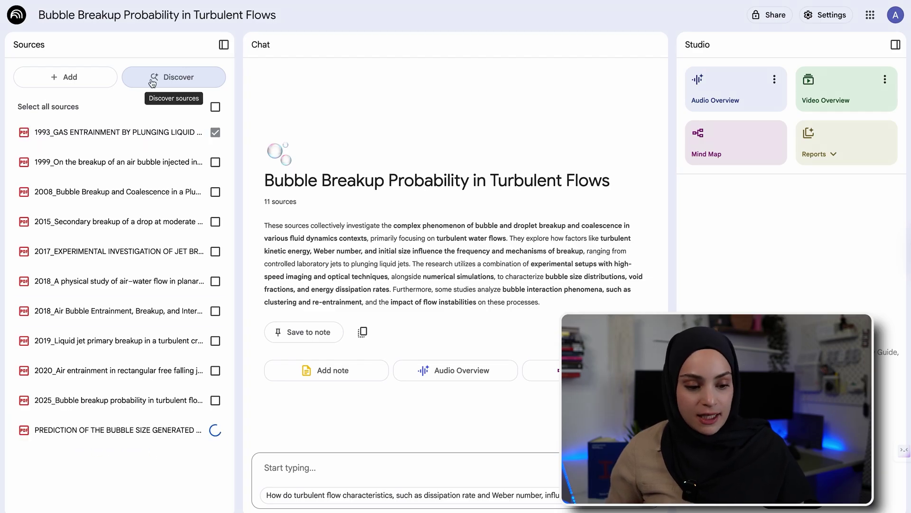
# Step: View the available upload, Google Drive and link options for adding sources, and close them without adding anything
pyautogui.click(71, 76)
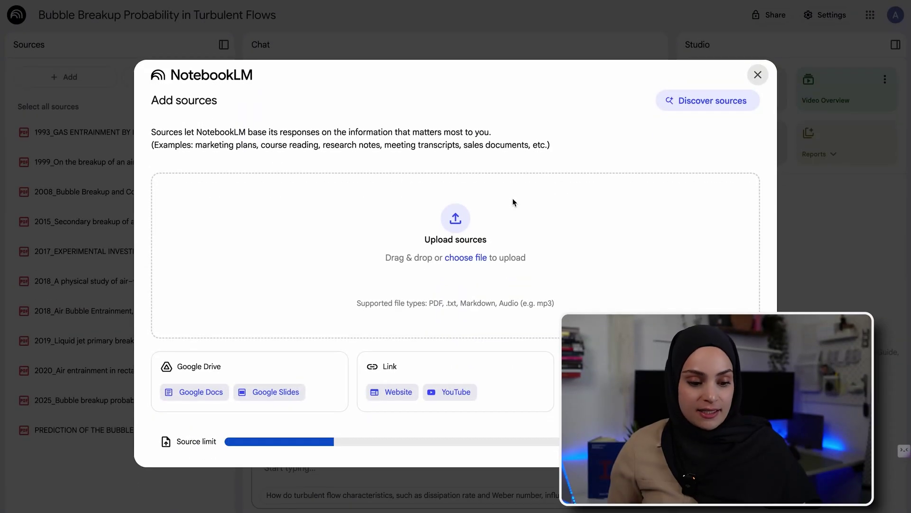
pyautogui.click(758, 77)
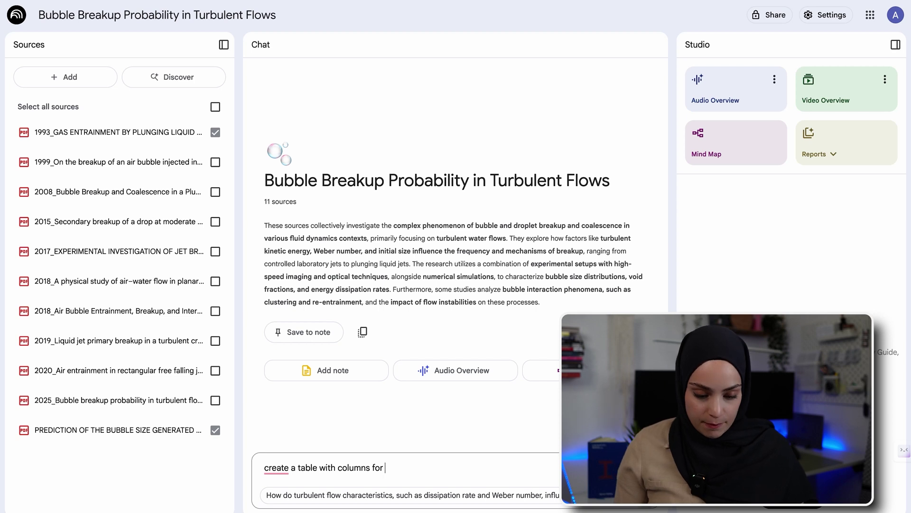
# Step: Write the chat prompt "create a table with columns for minimum bubble size, bubble breakup mechanism, methods, limitations, key findings for each piece of literature"
pyautogui.write('um bubble siz')
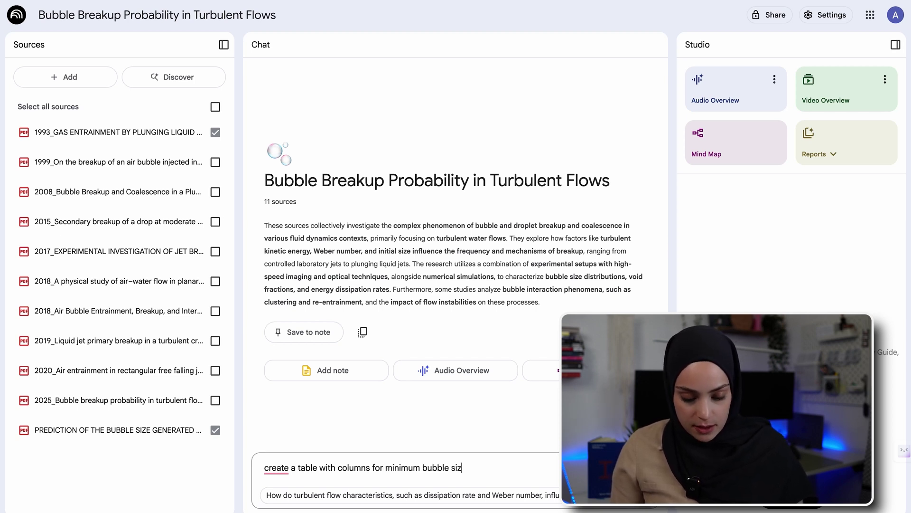
pyautogui.write('e, bubble bre')
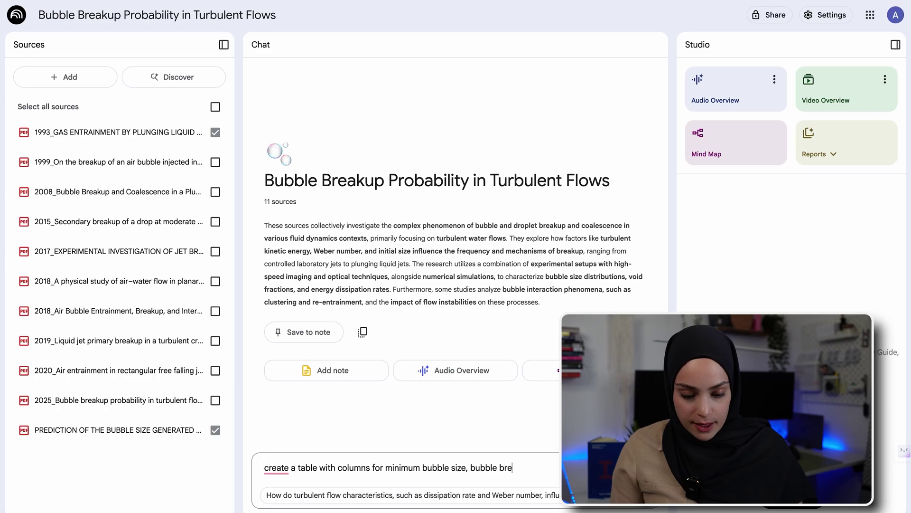
pyautogui.write('akup mechanism, metho')
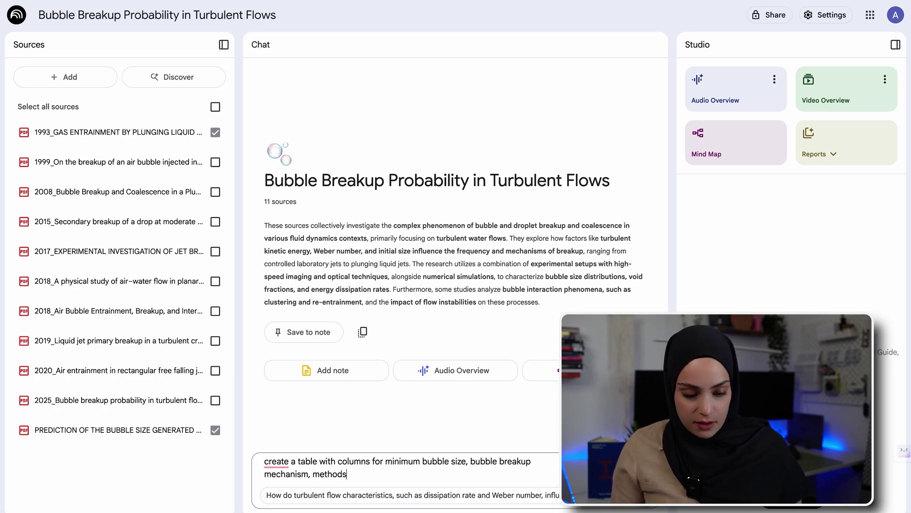
pyautogui.write('ds, limitations')
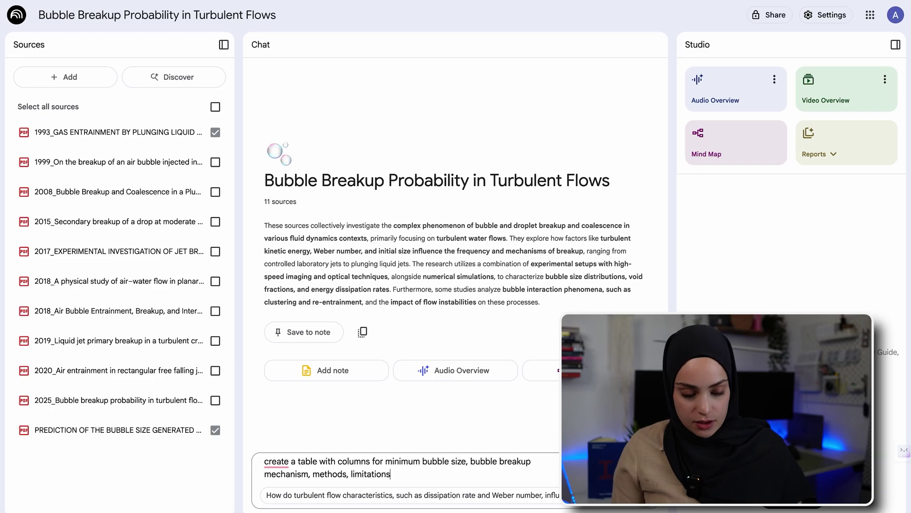
pyautogui.write(', kezy finding')
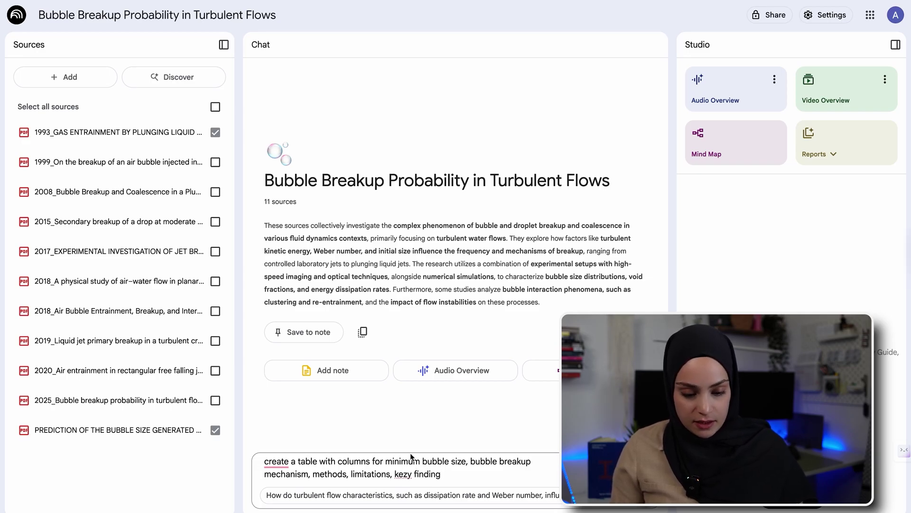
pyautogui.click(409, 473)
pyautogui.press('BackSpace')
pyautogui.write('y')
pyautogui.press('Delete')
pyautogui.press('End')
pyautogui.write('s for th')
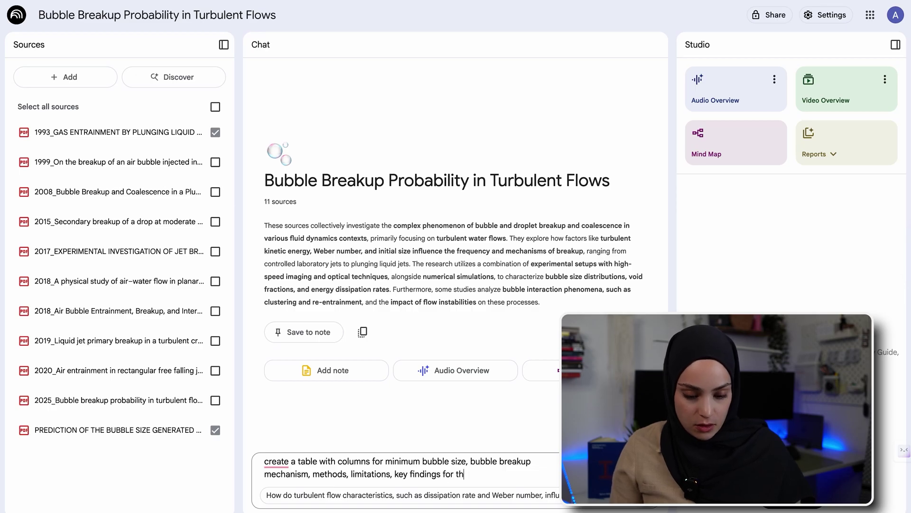
pyautogui.press('BackSpace')
pyautogui.press('BackSpace')
pyautogui.write('each piece')
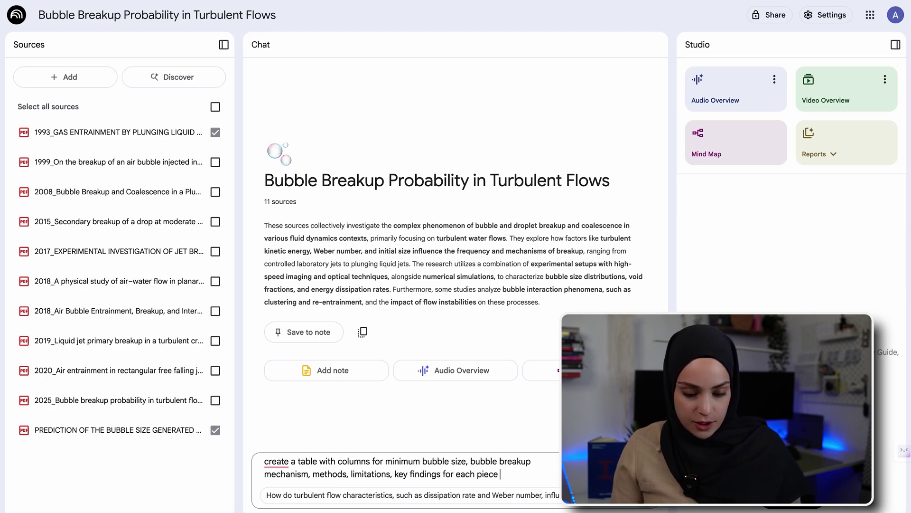
pyautogui.write(' of literature')
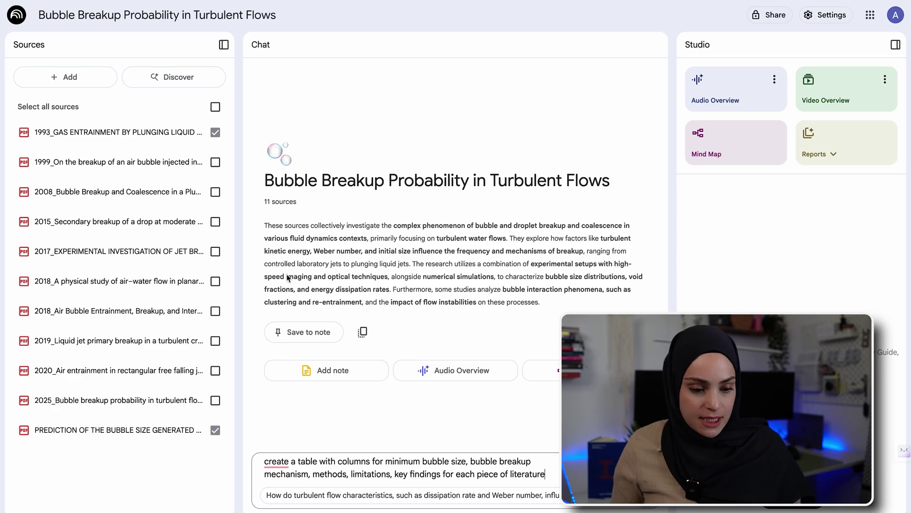
# Step: Include all sources in the chat and submit the literature table prompt
pyautogui.click(215, 106)
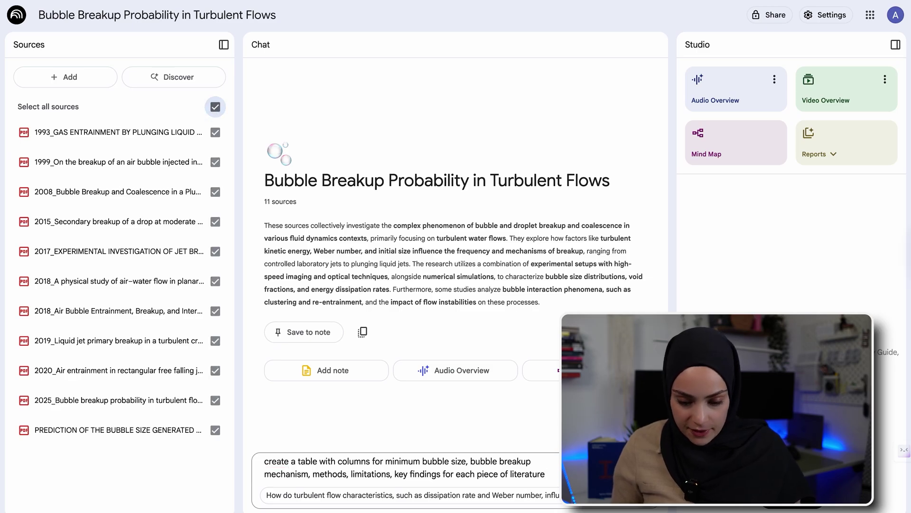
pyautogui.click(641, 470)
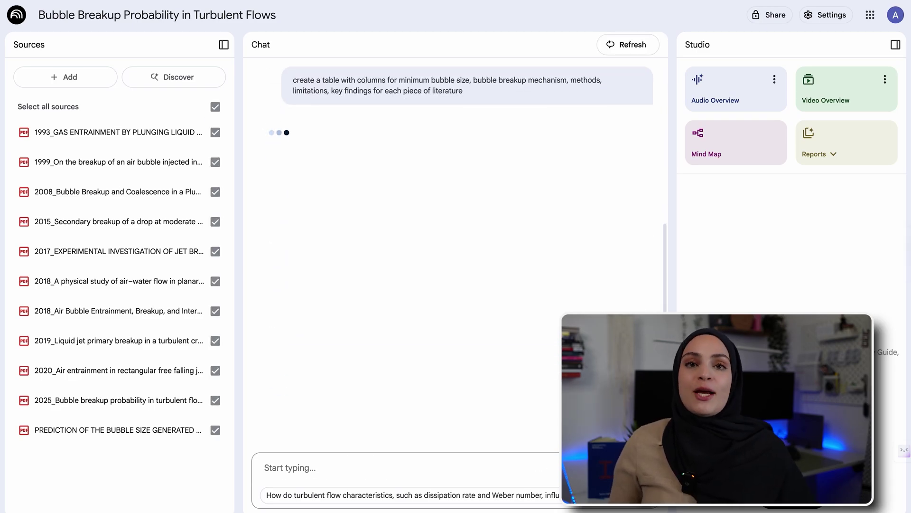
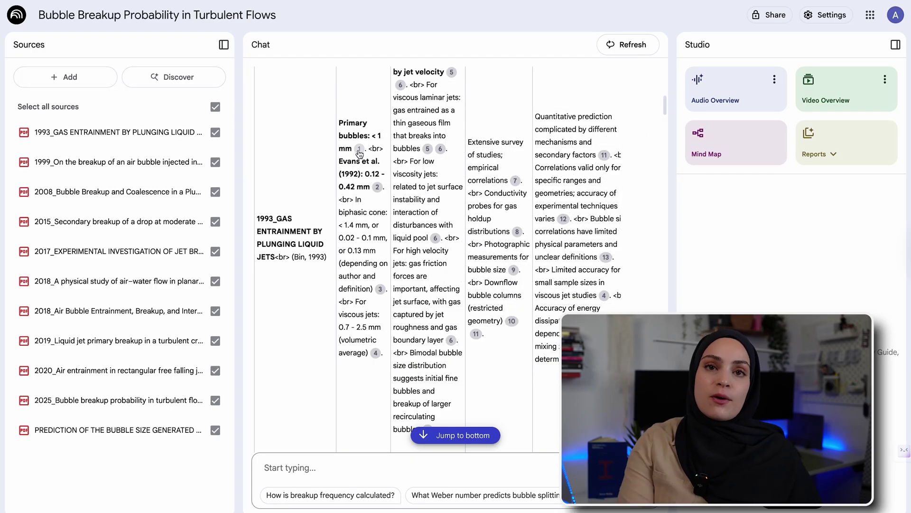
# Step: Check the cited passage behind the primary bubble size in the 1993 row and read through the rest of the literature table
pyautogui.moveTo(361, 151)
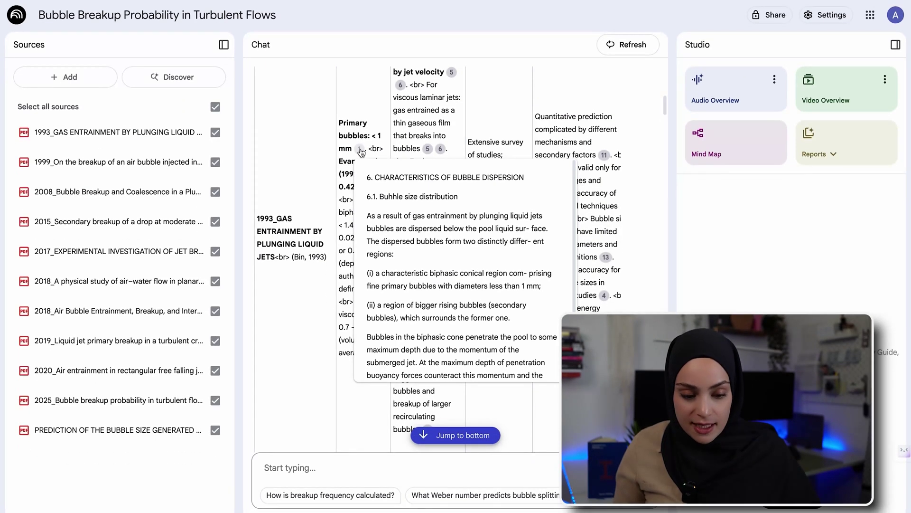
pyautogui.scroll(-10, 497, 195)
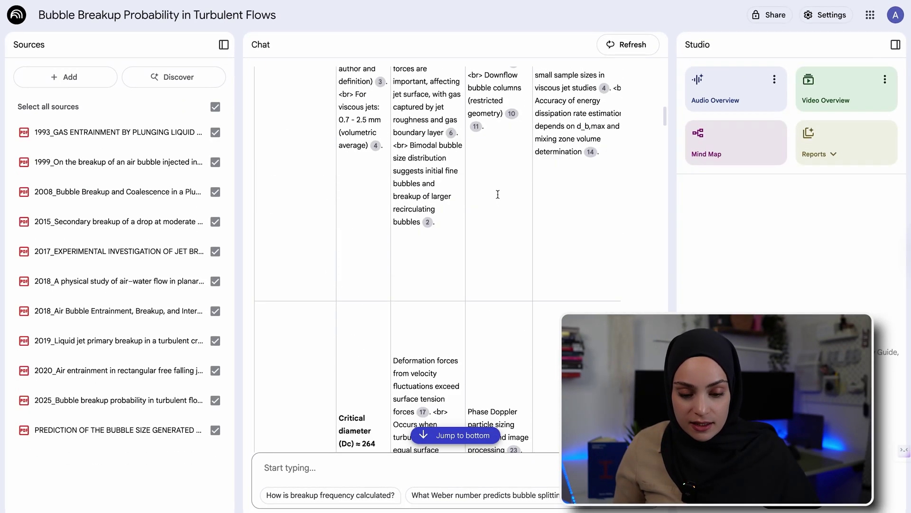
pyautogui.scroll(-15, 378, 240)
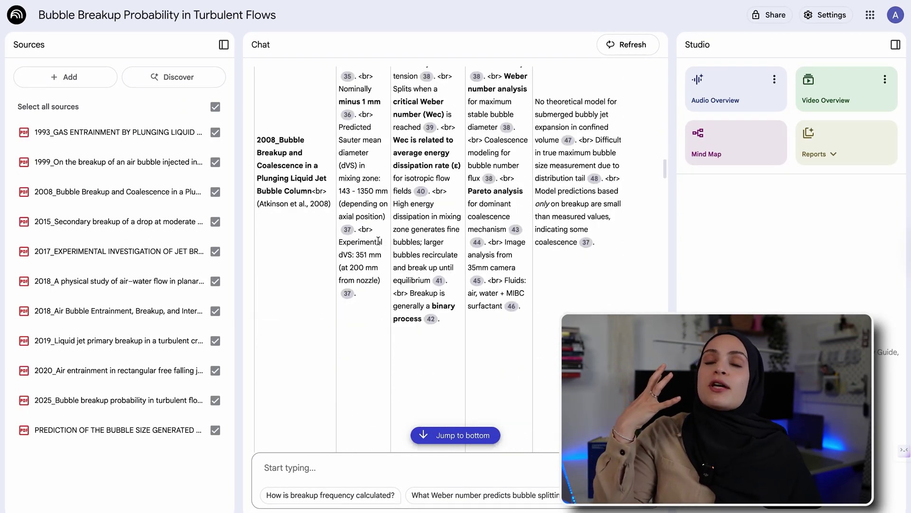
pyautogui.scroll(-3, 378, 240)
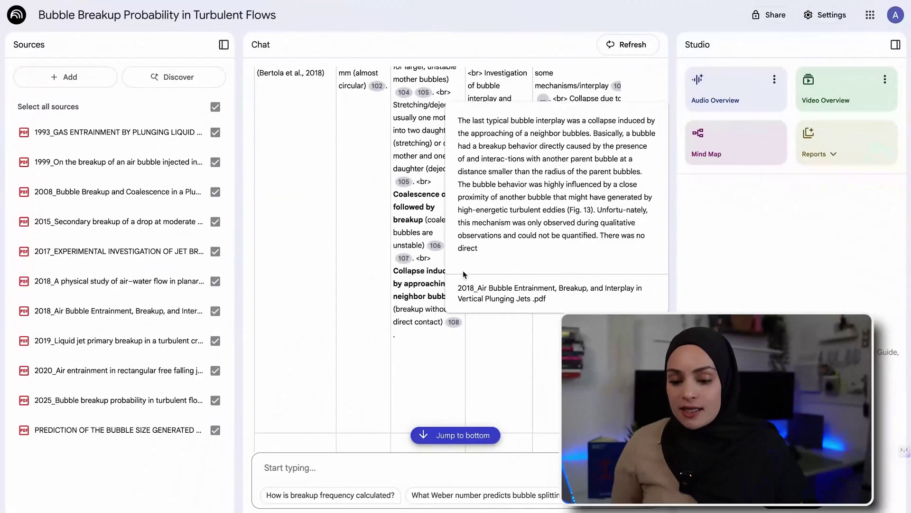
# Step: Generate a Timeline report from all sources and open the 1993 paper on gas entrainment by plunging liquid jets
pyautogui.click(817, 153)
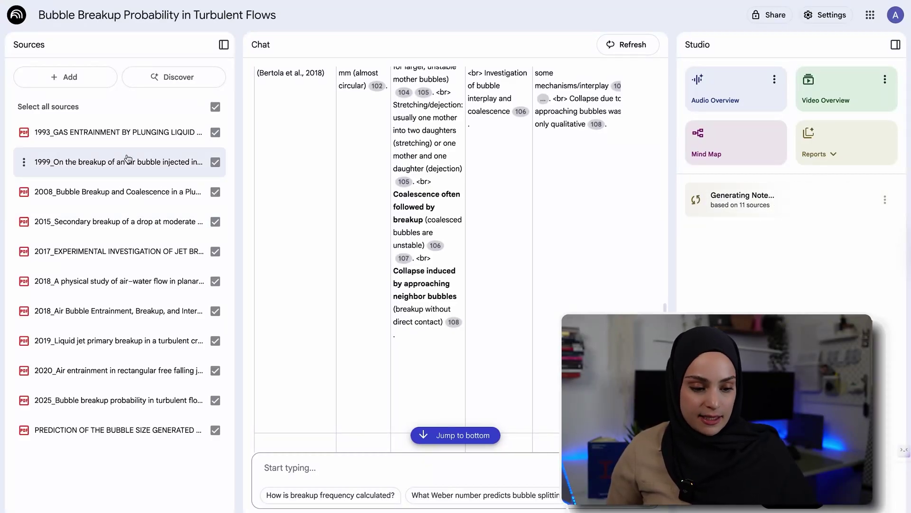
pyautogui.click(130, 129)
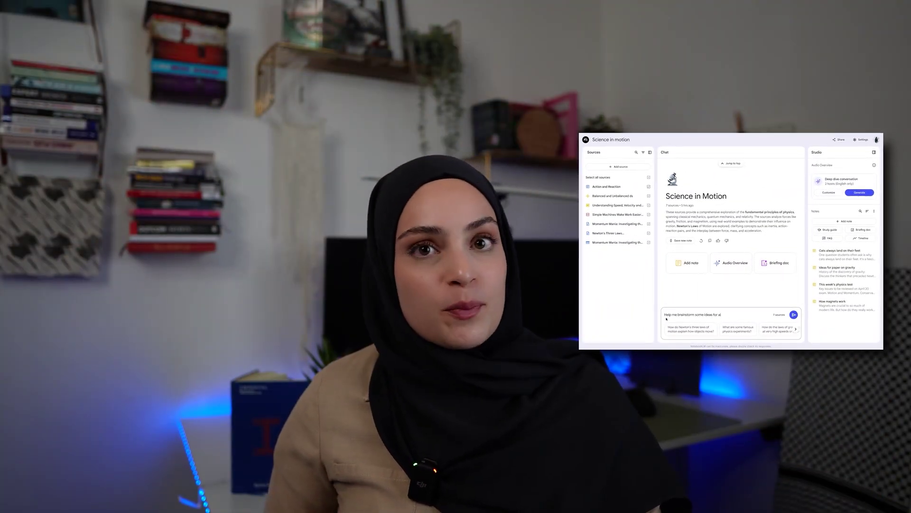
pyautogui.write('paper in my class')
pyautogui.press('Return')
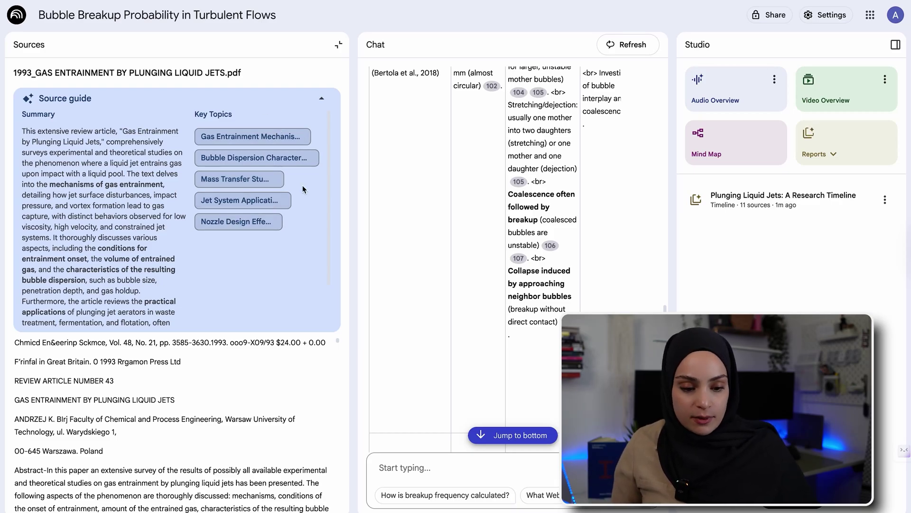
# Step: Start a chat discussion of gas entrainment mechanisms from the key topics in the 1993 paper's source guide
pyautogui.click(263, 134)
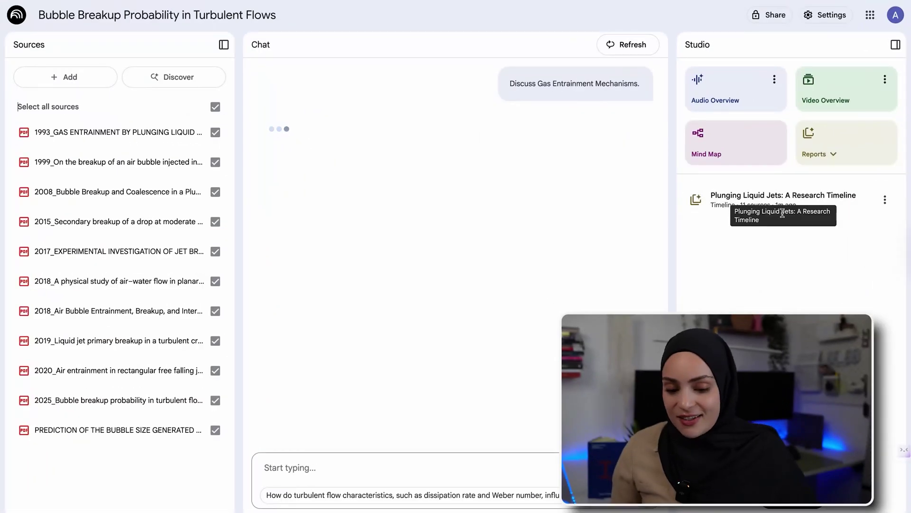
# Step: Open the research timeline note on plunging liquid jets and examine its detailed timeline and cast of characters
pyautogui.click(807, 201)
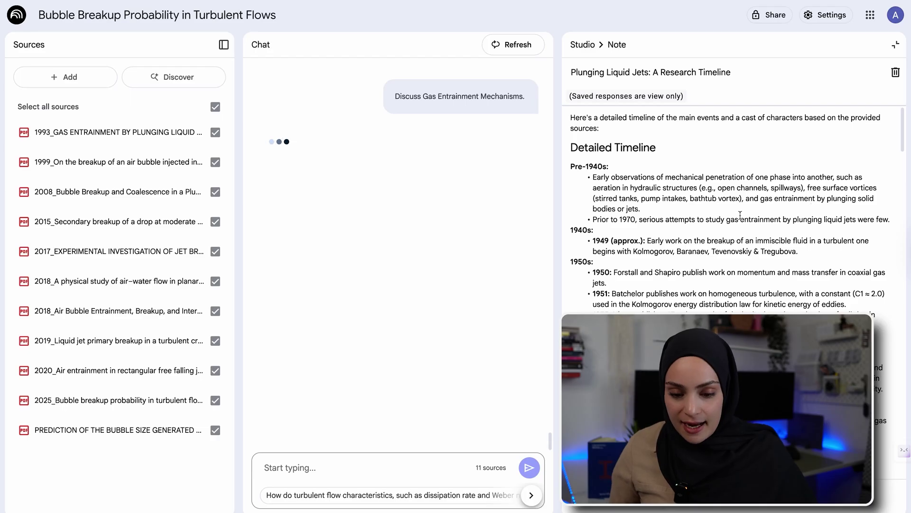
pyautogui.scroll(-10, 648, 223)
pyautogui.scroll(10, 648, 223)
pyautogui.scroll(-8, 648, 223)
pyautogui.scroll(8, 648, 223)
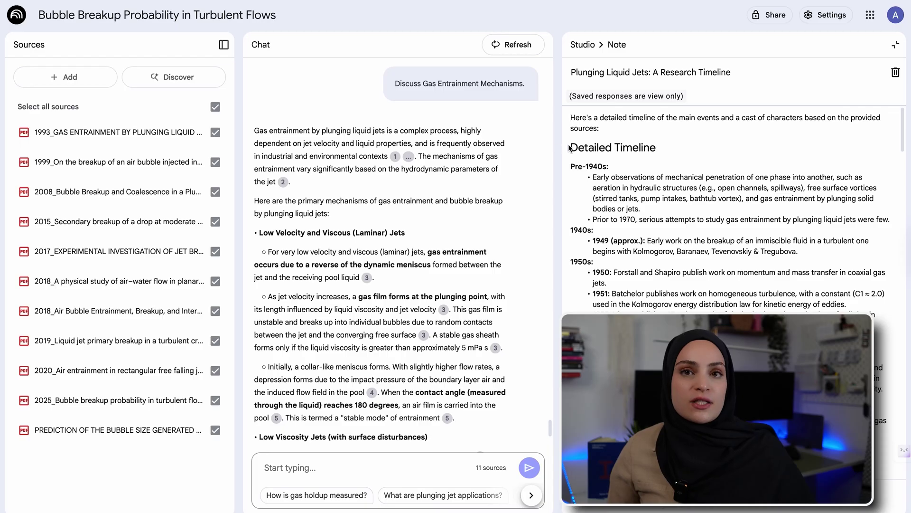
pyautogui.moveTo(576, 149); pyautogui.dragTo(673, 196)
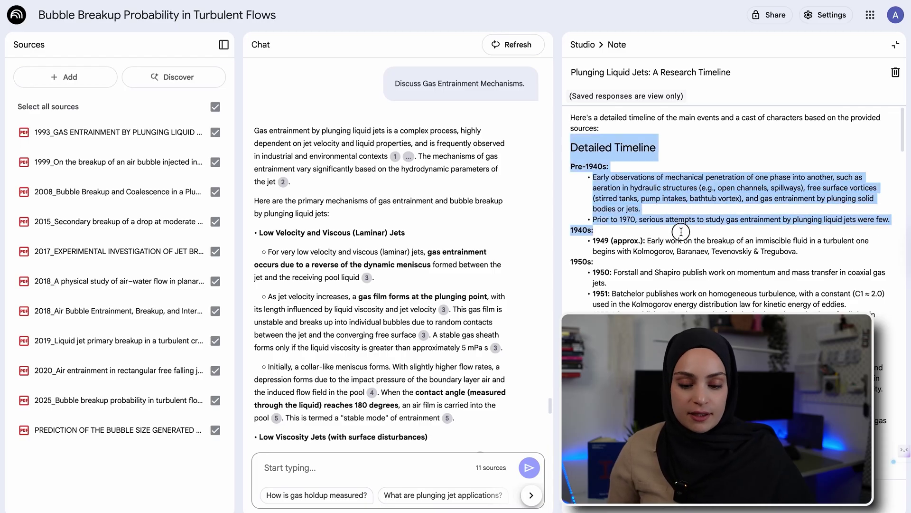
pyautogui.click(575, 256)
pyautogui.scroll(-15, 635, 304)
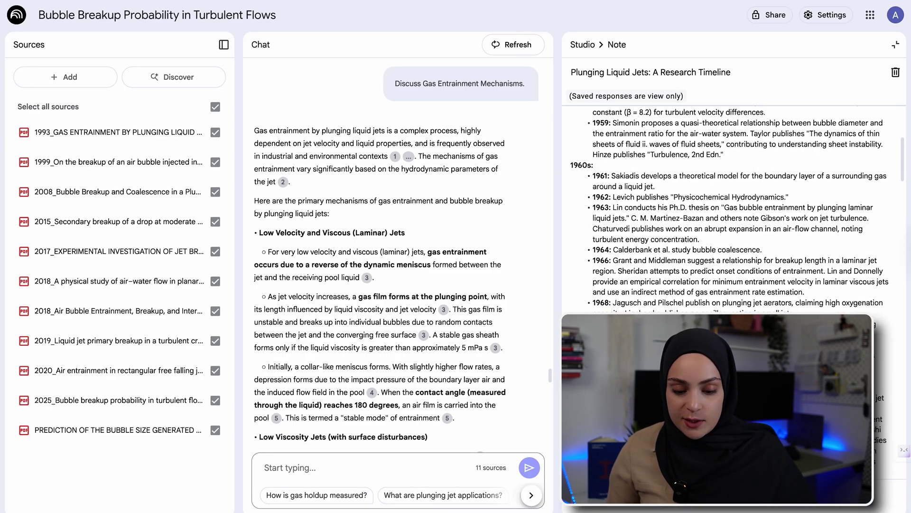
pyautogui.scroll(-8, 741, 204)
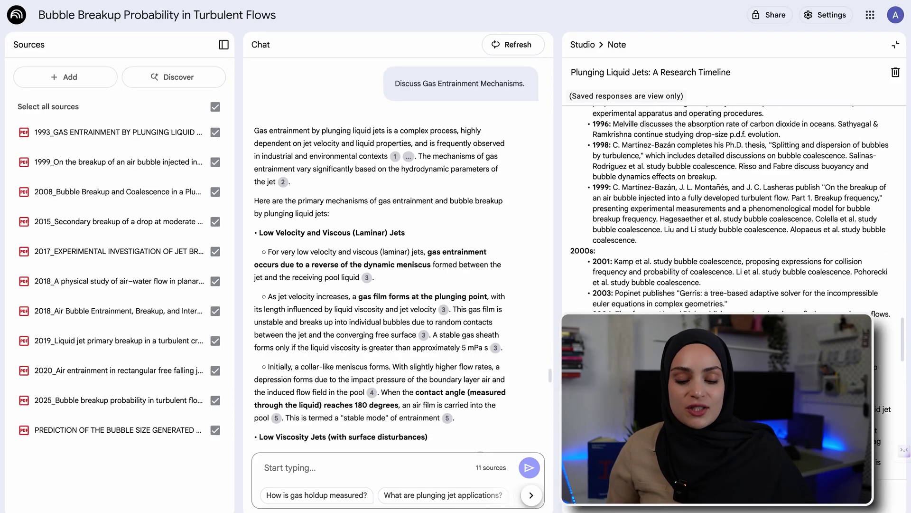
pyautogui.scroll(-5, 741, 204)
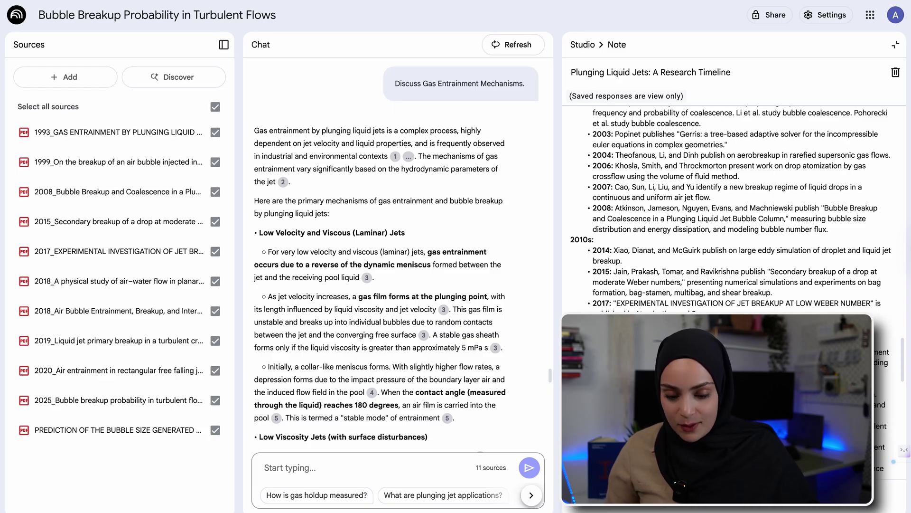
pyautogui.scroll(-10, 734, 209)
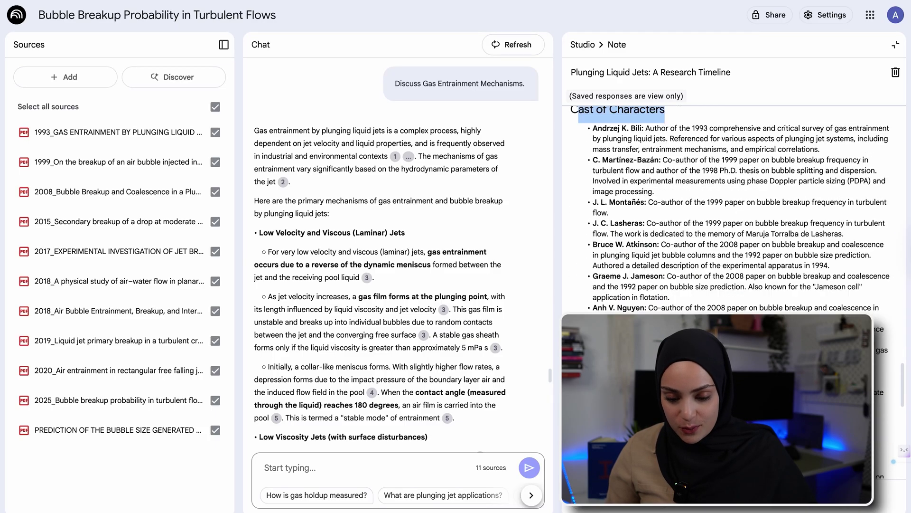
pyautogui.scroll(15, 760, 189)
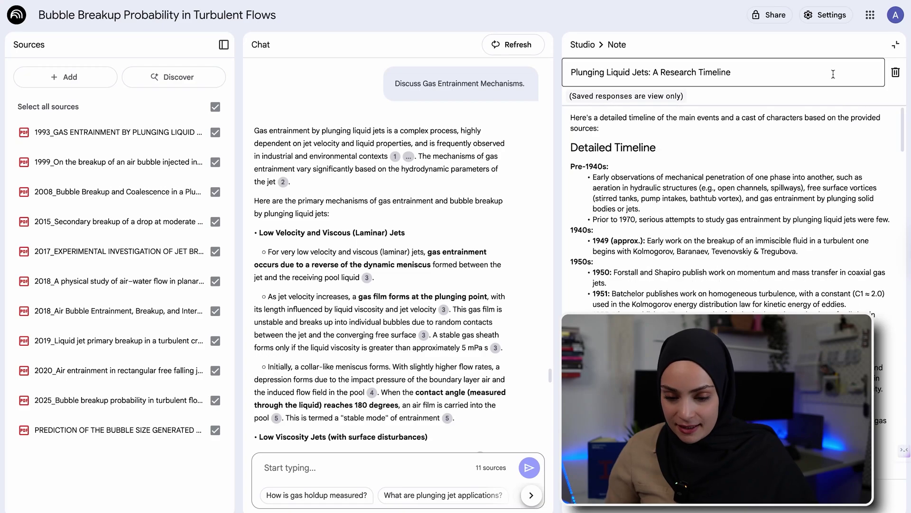
# Step: Close the timeline note and generate a mind map based on all sources
pyautogui.click(899, 50)
pyautogui.click(852, 159)
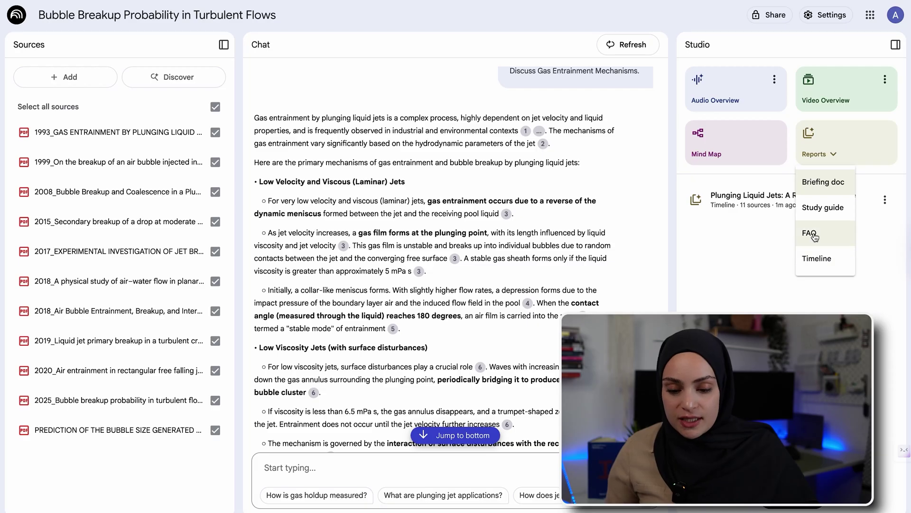
pyautogui.click(745, 128)
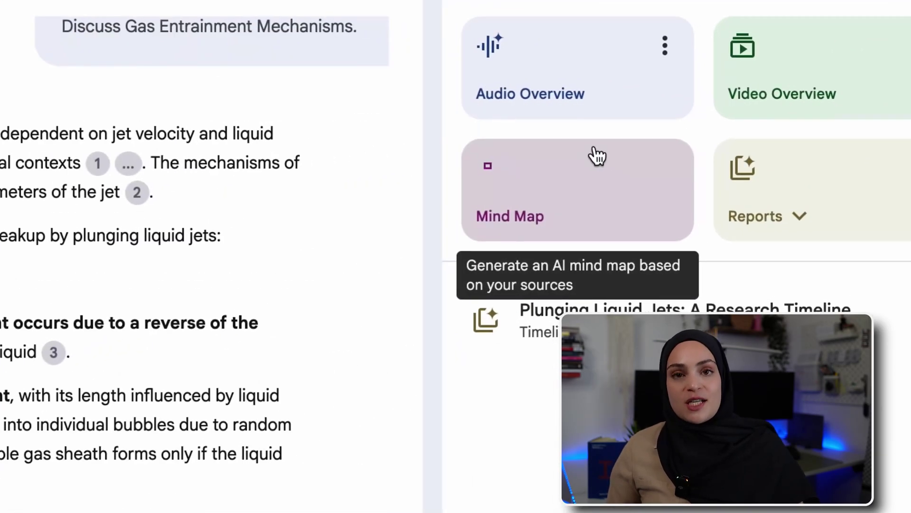
pyautogui.click(564, 227)
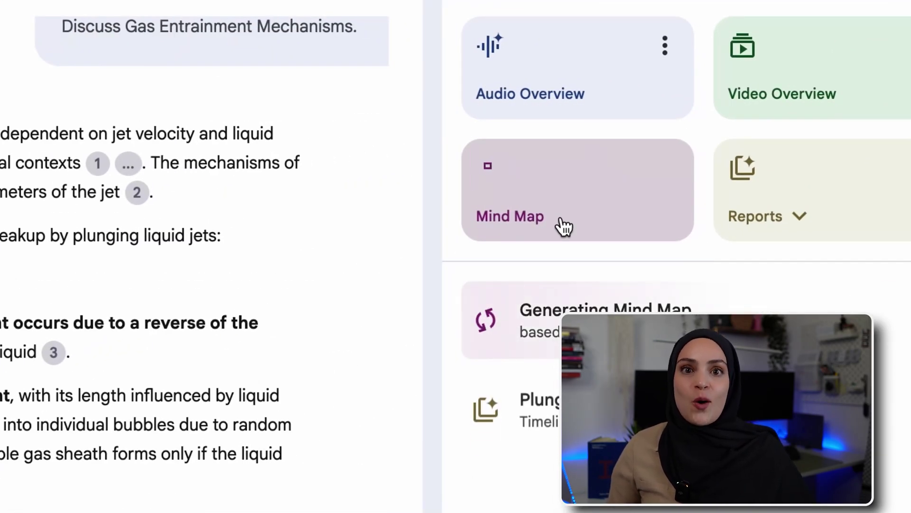
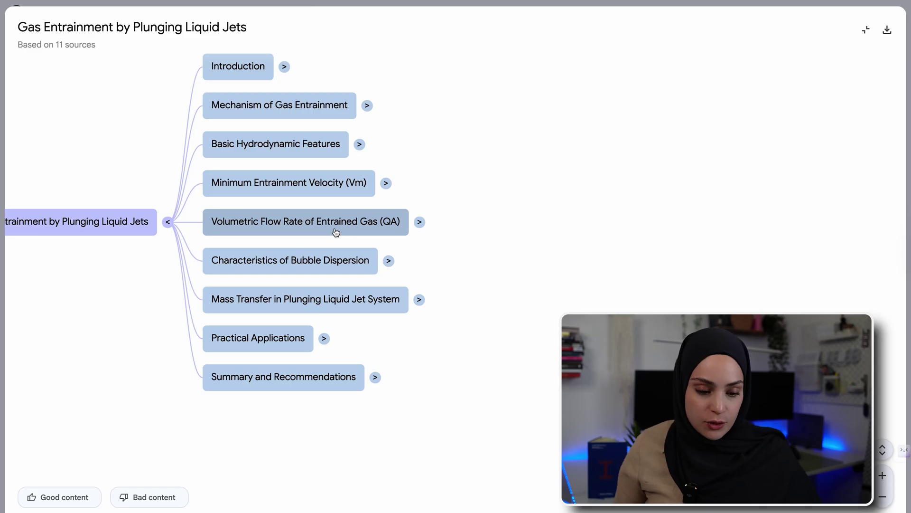
# Step: Start a chat discussion of Minimum Entrainment Velocity (Vm) from the mind map and return to the full-size map
pyautogui.click(301, 186)
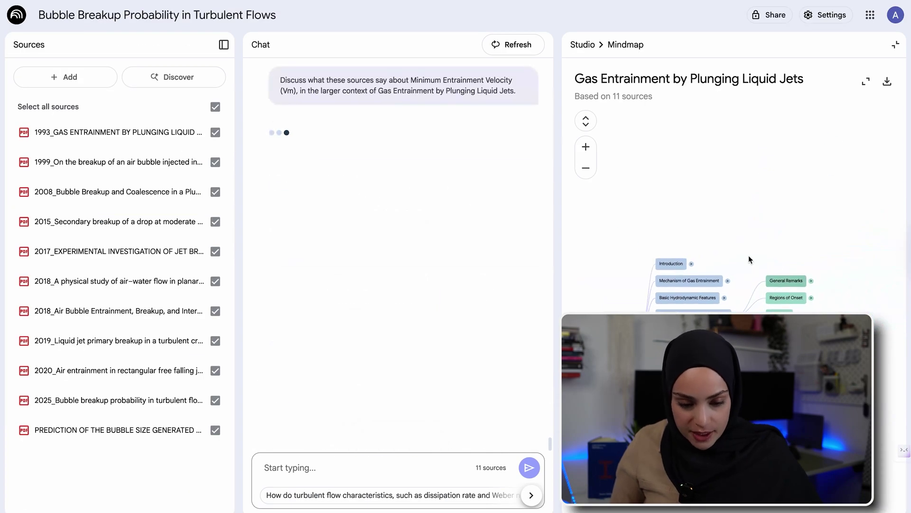
pyautogui.click(865, 82)
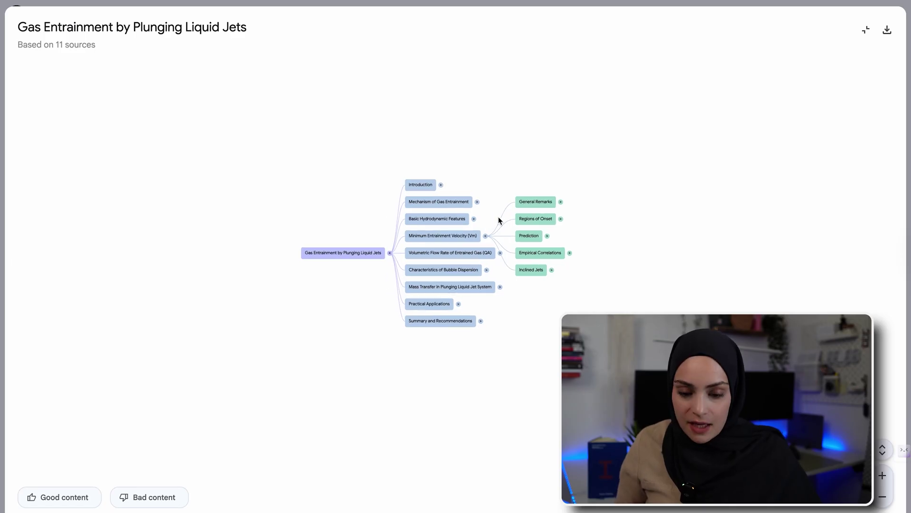
# Step: Expand the Empirical Correlations branch of the mind map and start a chat discussion of its laminar viscous jets (1966) topic
pyautogui.scroll(5, 499, 220)
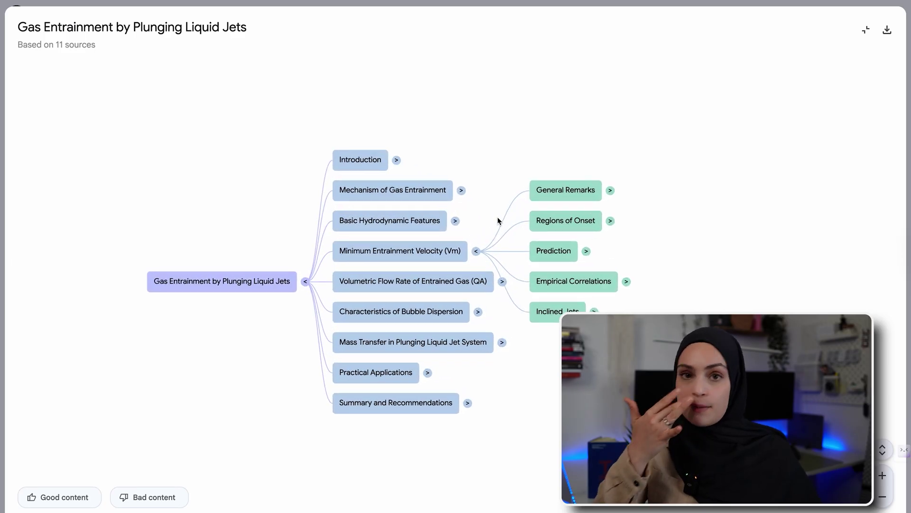
pyautogui.scroll(2, 499, 216)
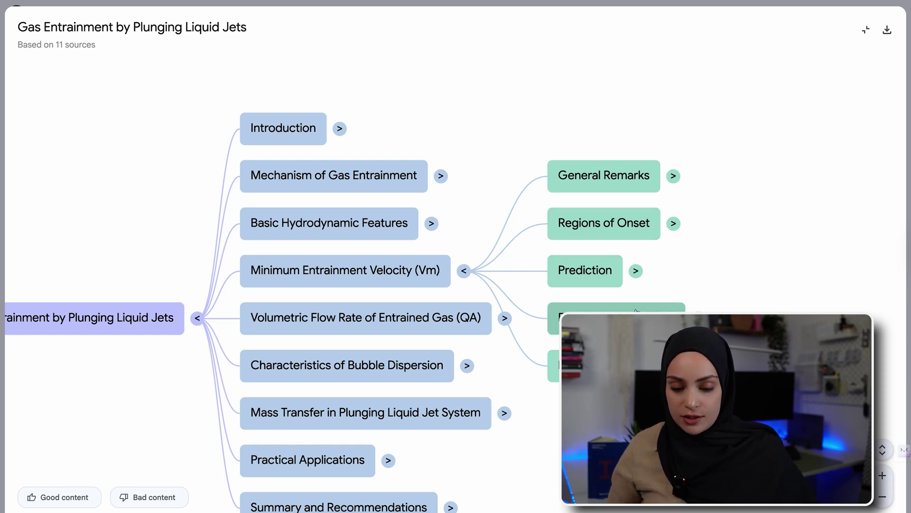
pyautogui.click(698, 318)
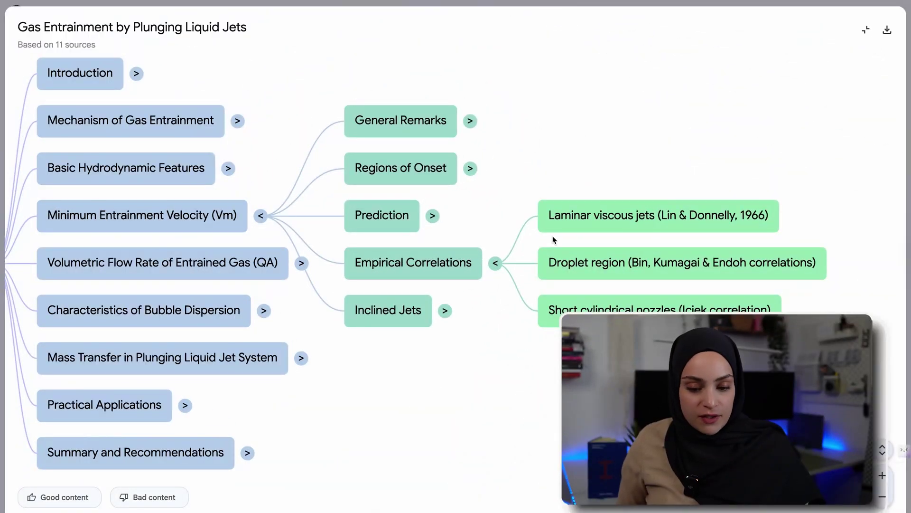
pyautogui.click(668, 218)
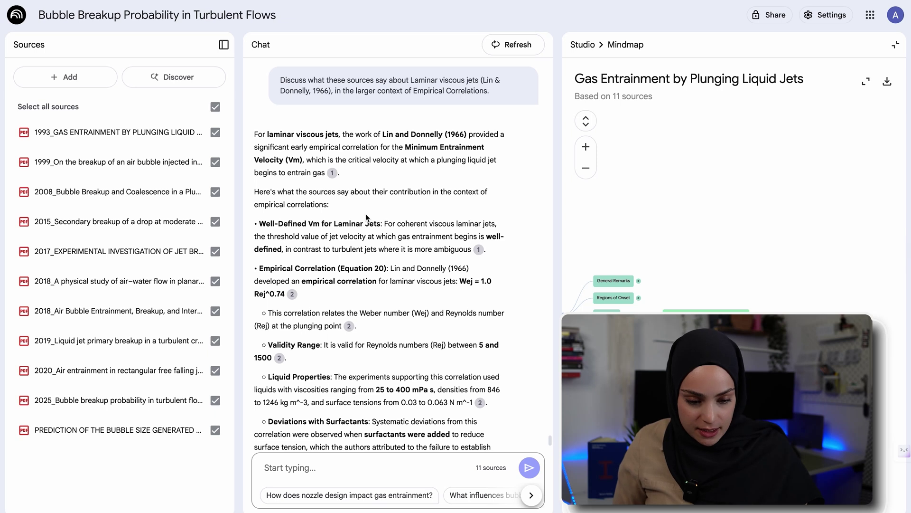
# Step: Read the chat answer on laminar viscous jets, highlight Equation 20 and examine the citation behind its empirical correlation
pyautogui.scroll(-3, 349, 342)
pyautogui.scroll(1, 364, 126)
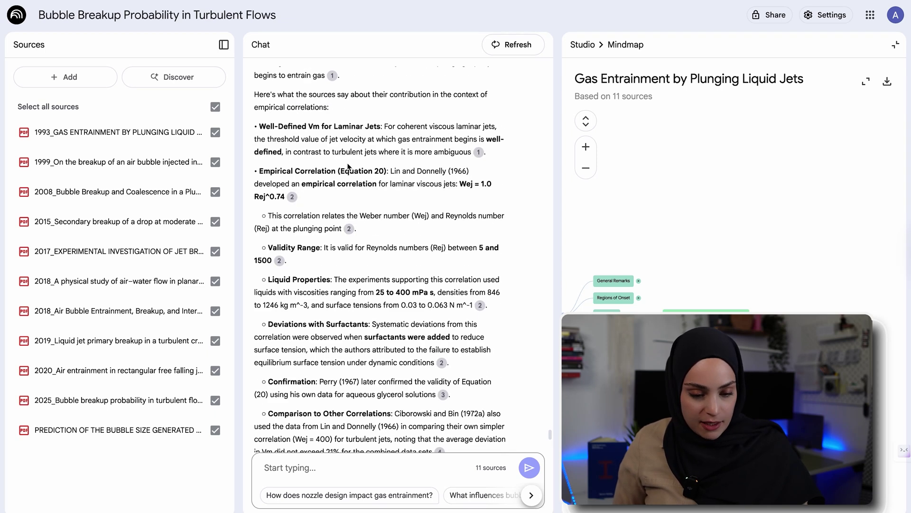
pyautogui.moveTo(332, 173); pyautogui.dragTo(386, 174)
pyautogui.scroll(-8, 385, 180)
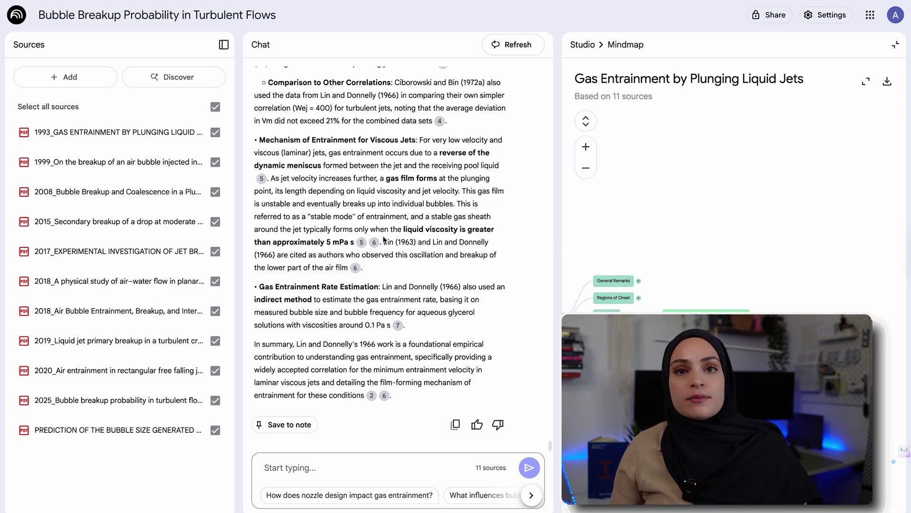
pyautogui.scroll(8, 401, 266)
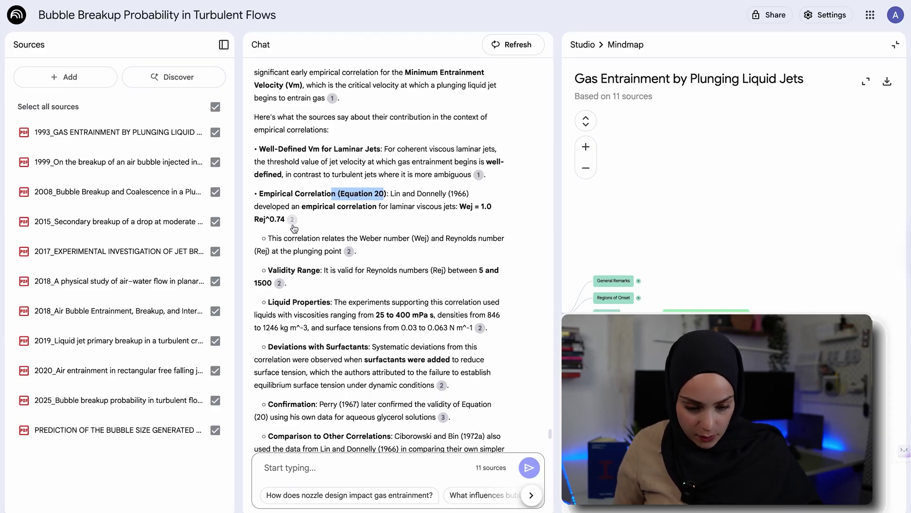
pyautogui.moveTo(295, 228)
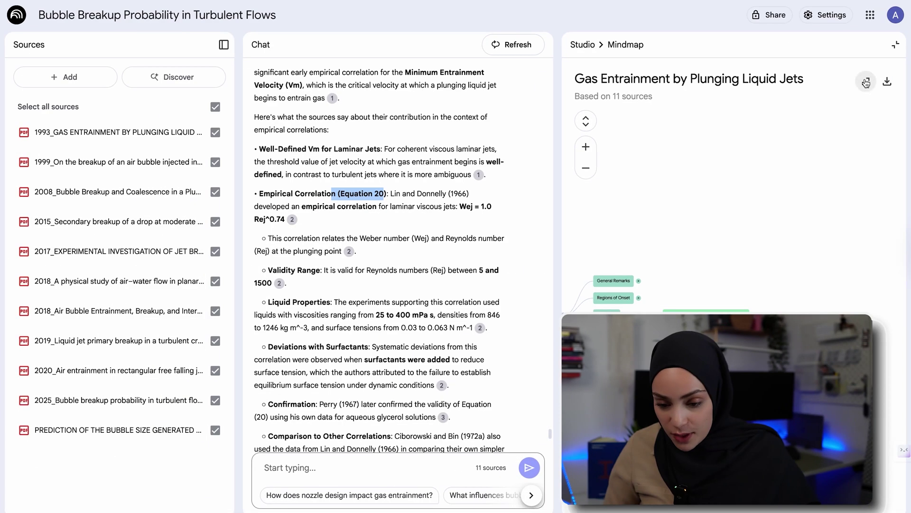
# Step: Leave the mind map and generate an Audio Overview from the 11 sources
pyautogui.click(866, 82)
pyautogui.click(864, 29)
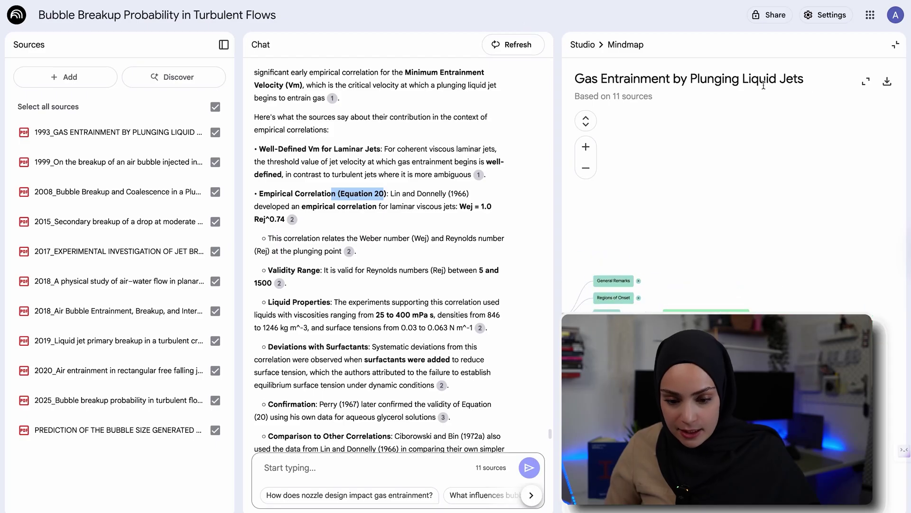
pyautogui.click(582, 44)
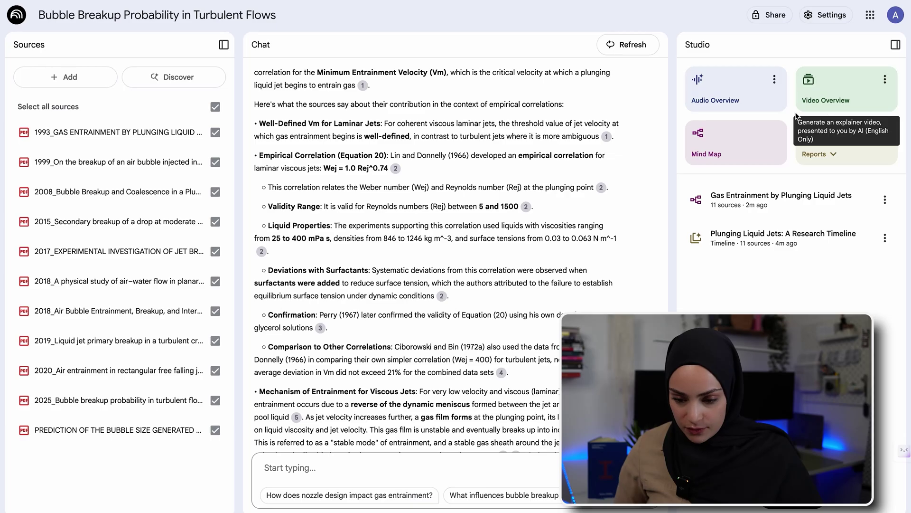
pyautogui.click(725, 102)
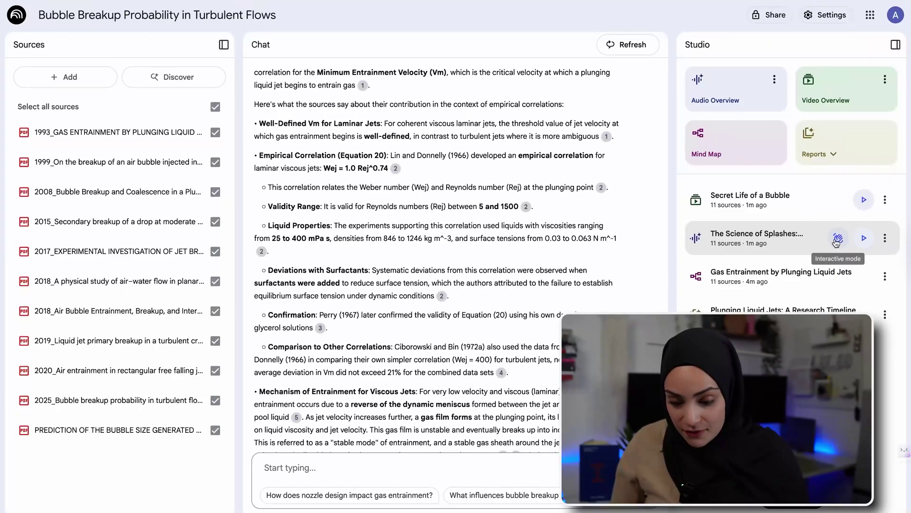
# Step: Open The Science of Splashes audio overview in interactive mode and raise the sound volume
pyautogui.click(839, 242)
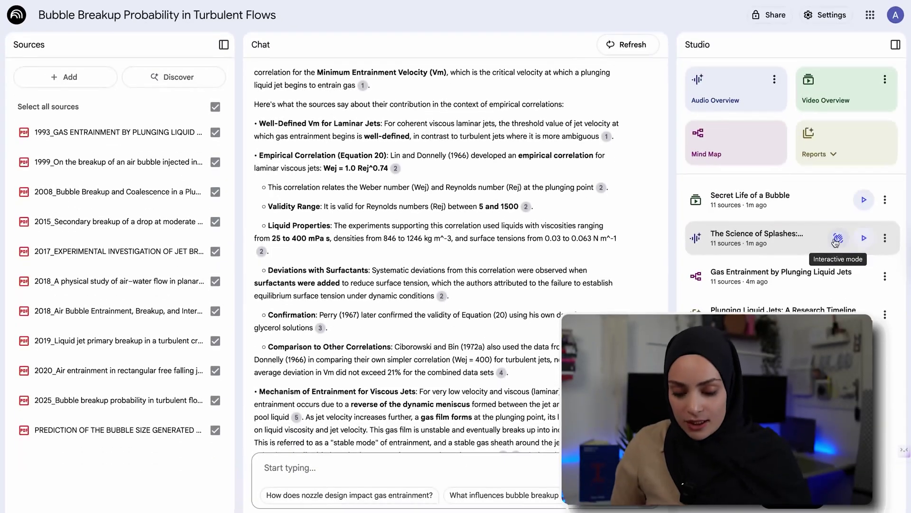
pyautogui.click(837, 238)
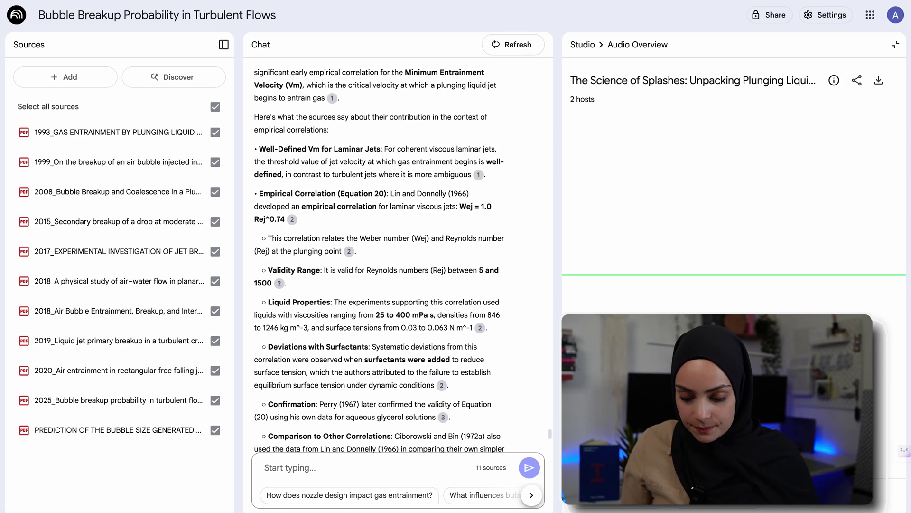
pyautogui.press('XF86AudioRaiseVolume')
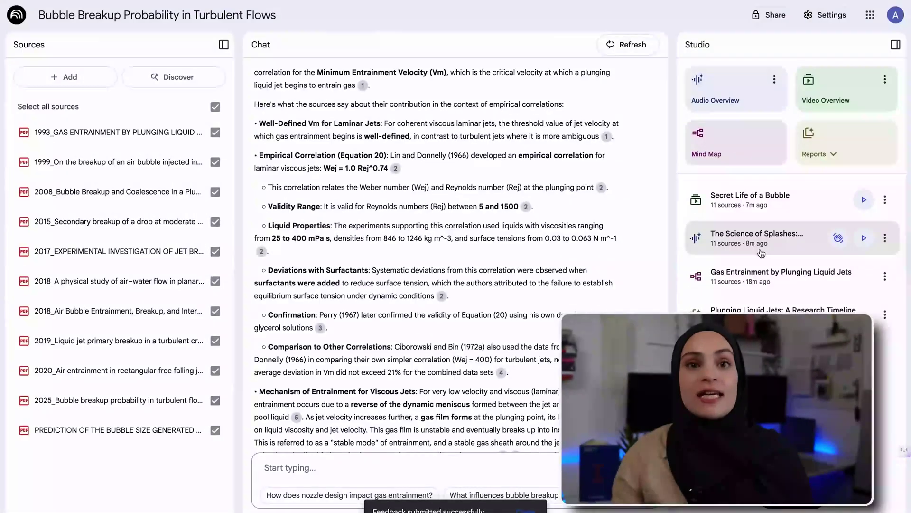
# Step: Play The Science of Splashes audio overview from the Studio list and raise the sound volume to maximum
pyautogui.click(778, 245)
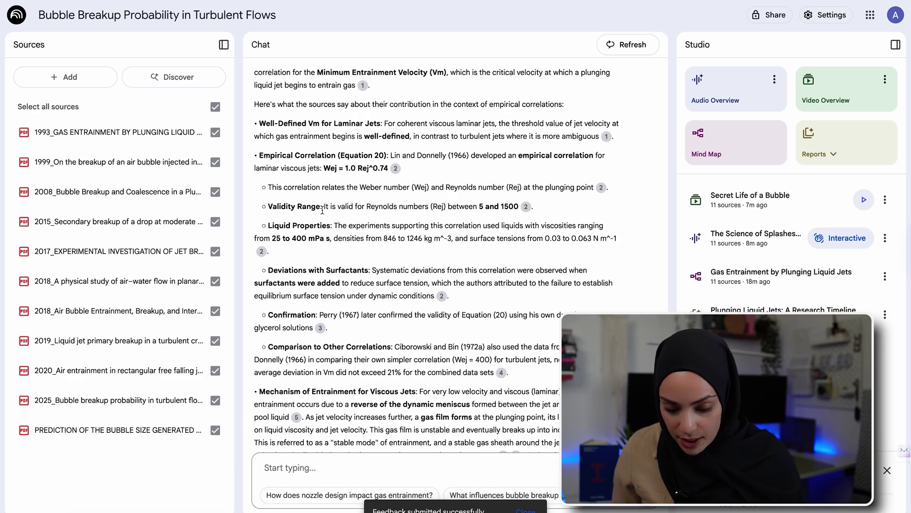
pyautogui.moveTo(698, 511)
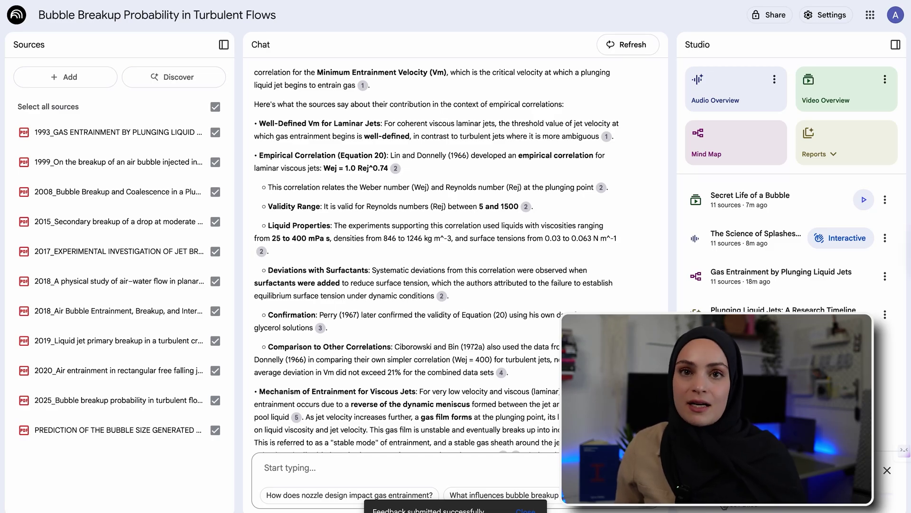
pyautogui.press('XF86AudioRaiseVolume')
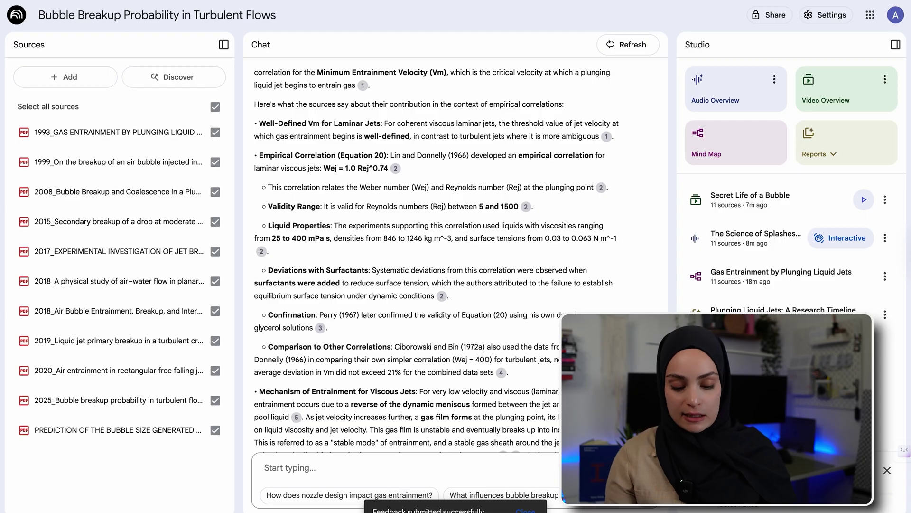
pyautogui.press('XF86AudioRaiseVolume')
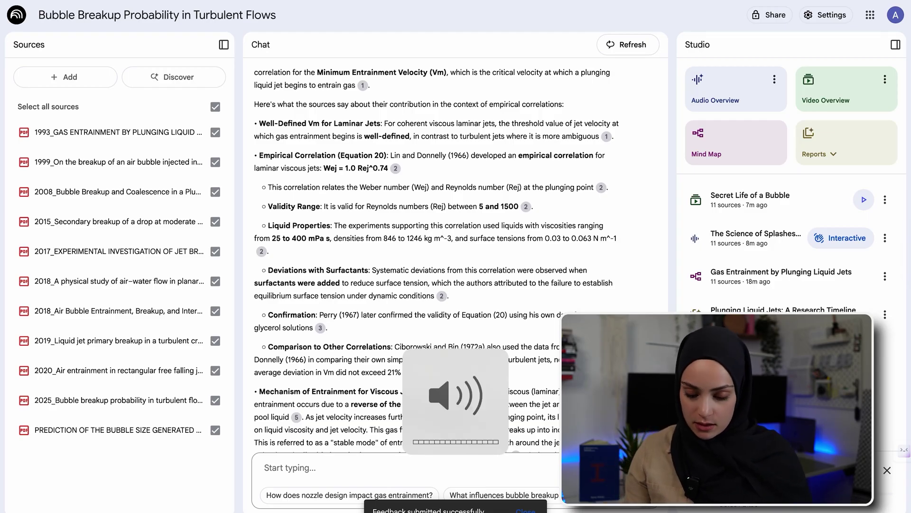